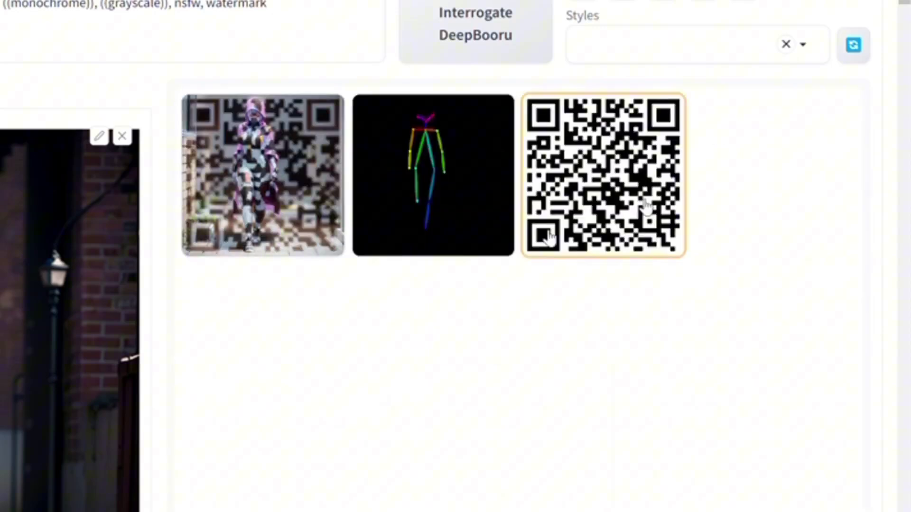
Preview the first generated QR-blended figure image enlarged from the gallery
click(271, 204)
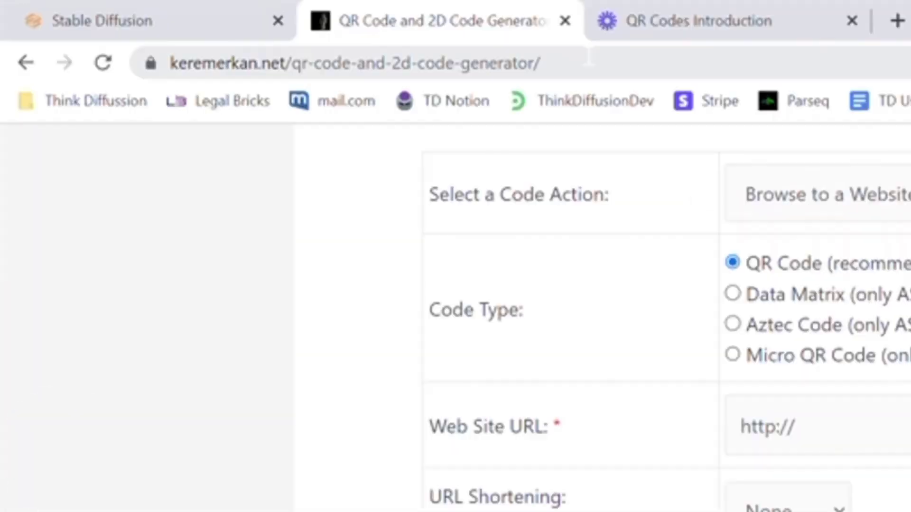
click(78, 1)
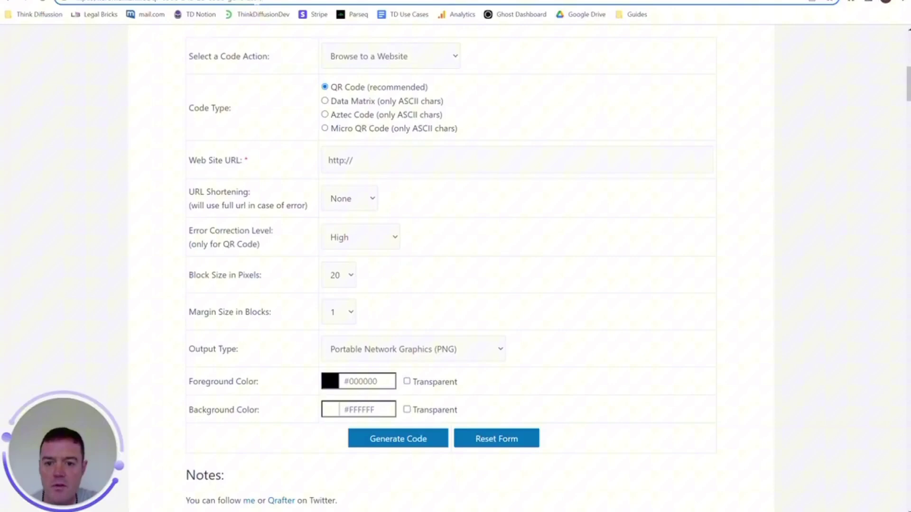
click(453, 153)
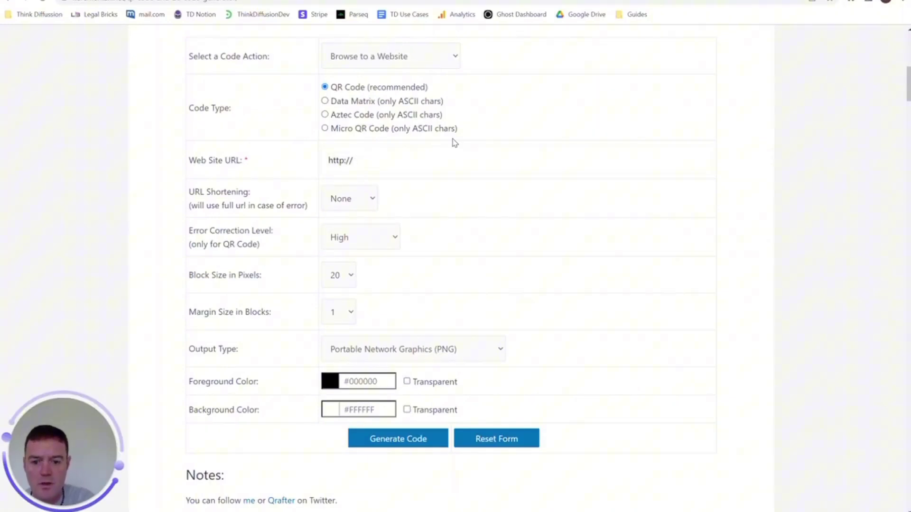
text(www.t)
text(hinkdi)
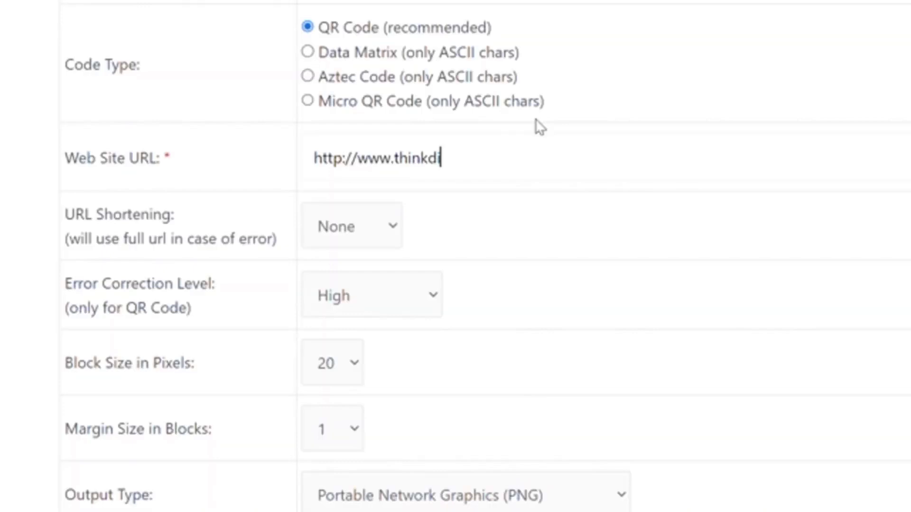
text(ffusion.com)
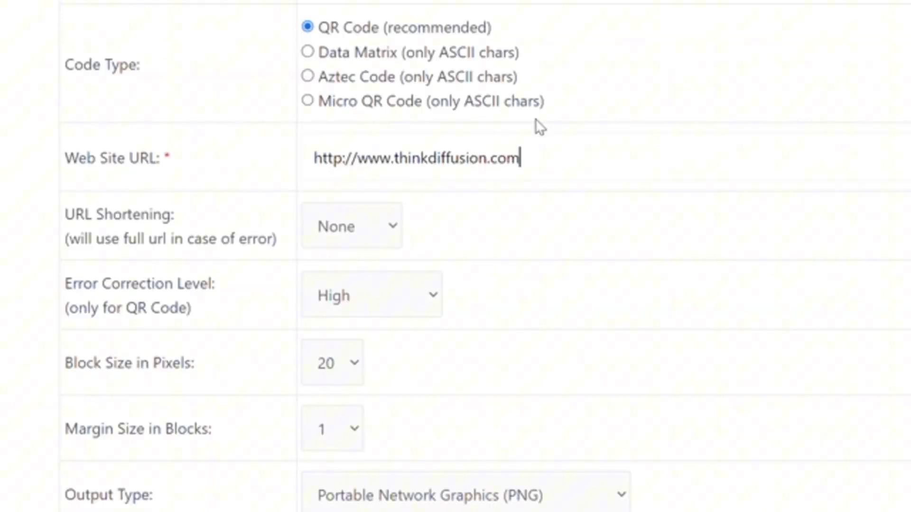
click(394, 223)
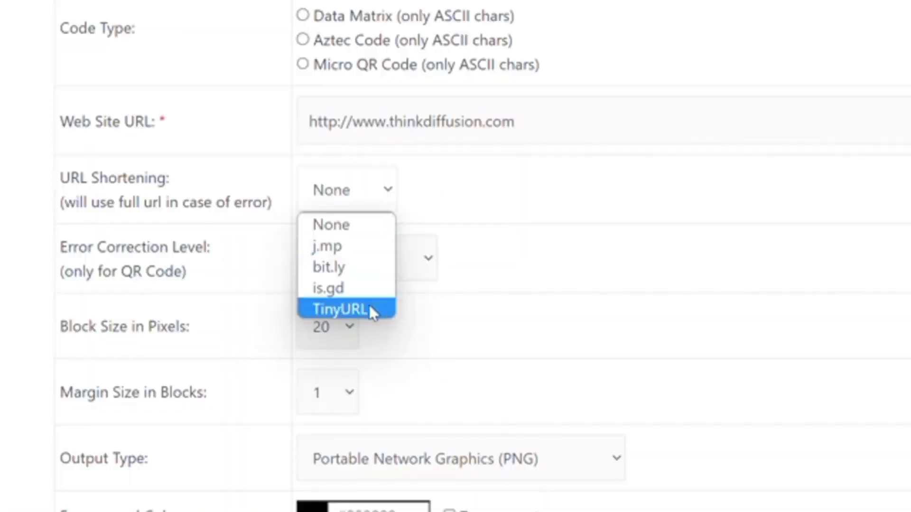
click(363, 265)
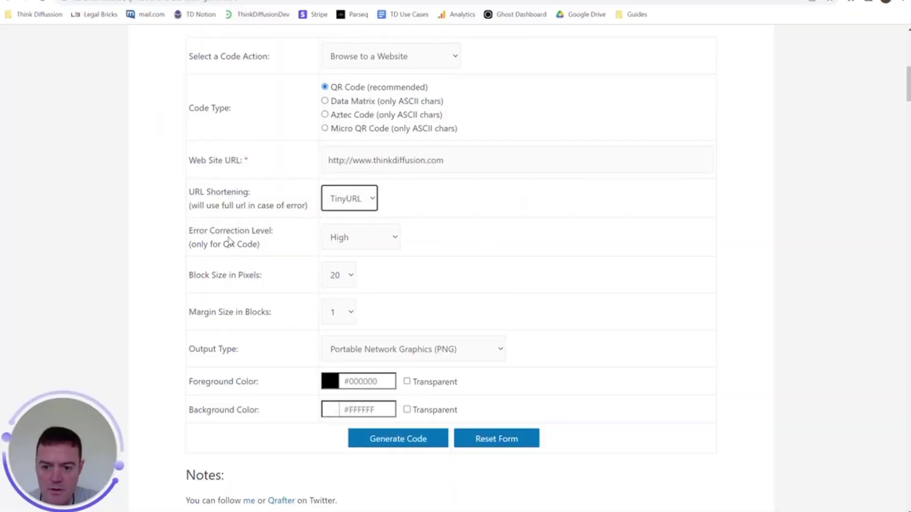
click(392, 236)
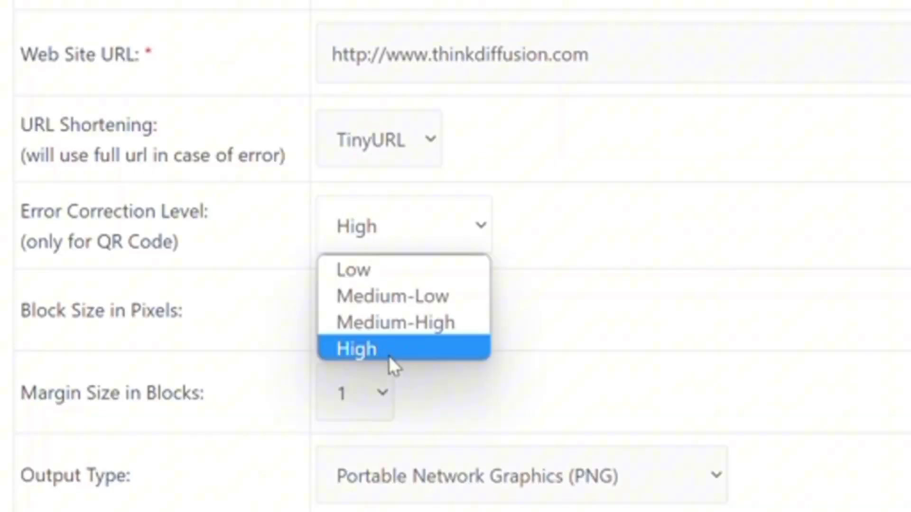
click(353, 293)
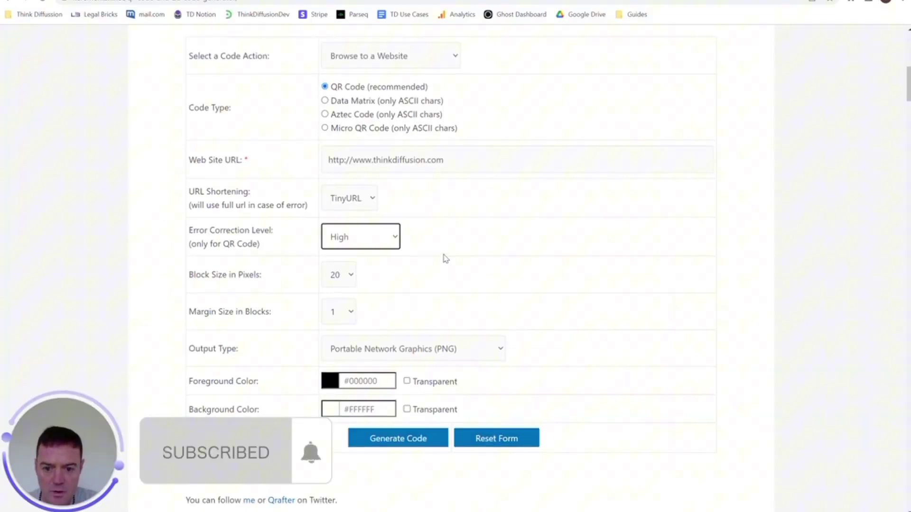
scroll(445, 259, down, 2)
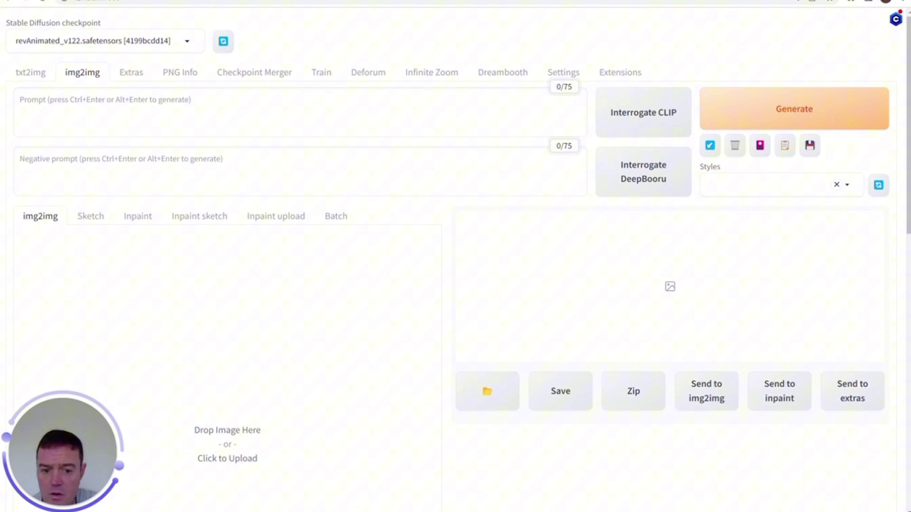
Set img2img sampling steps to 60
drag(907, 76, 903, 400)
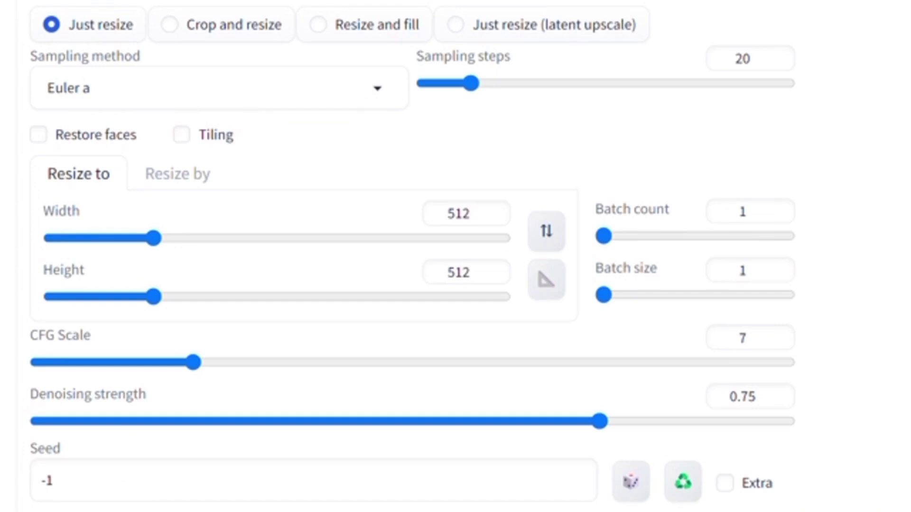
drag(747, 58, 704, 43)
text(60)
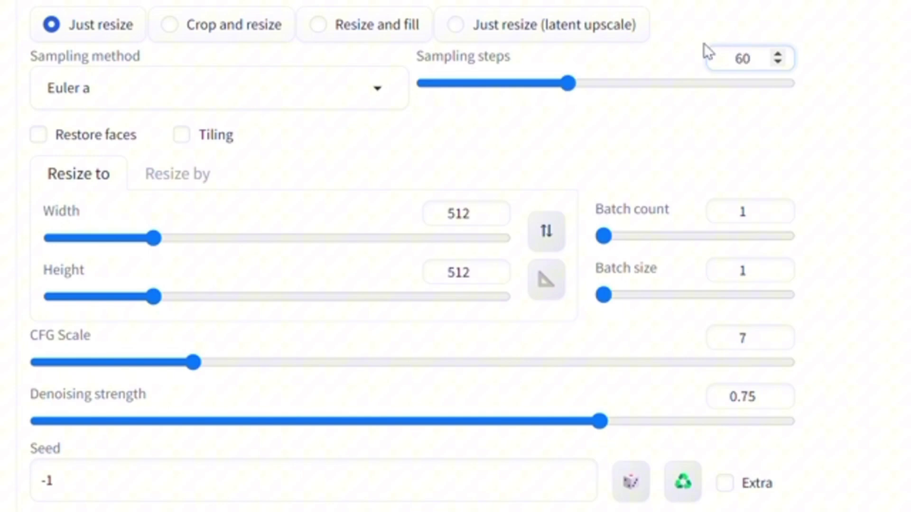
Set the output width and height to 768 × 768
double_click(457, 213)
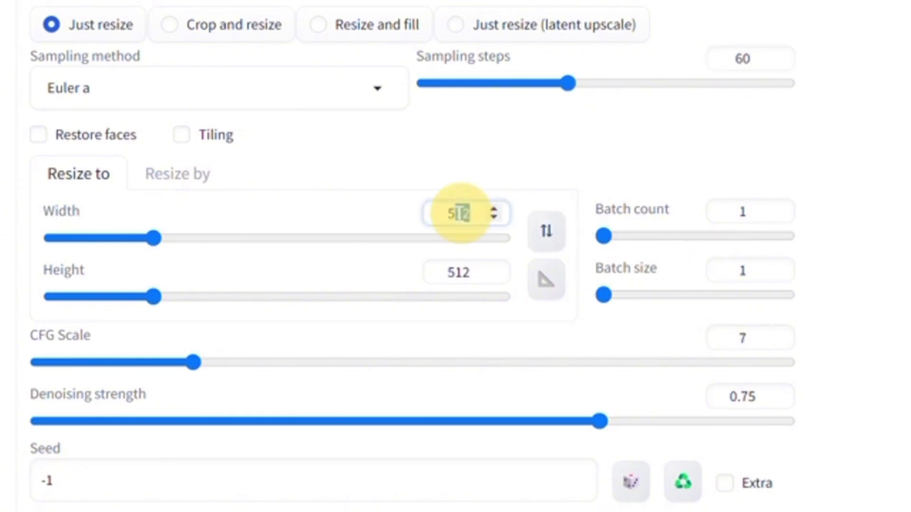
text(768)
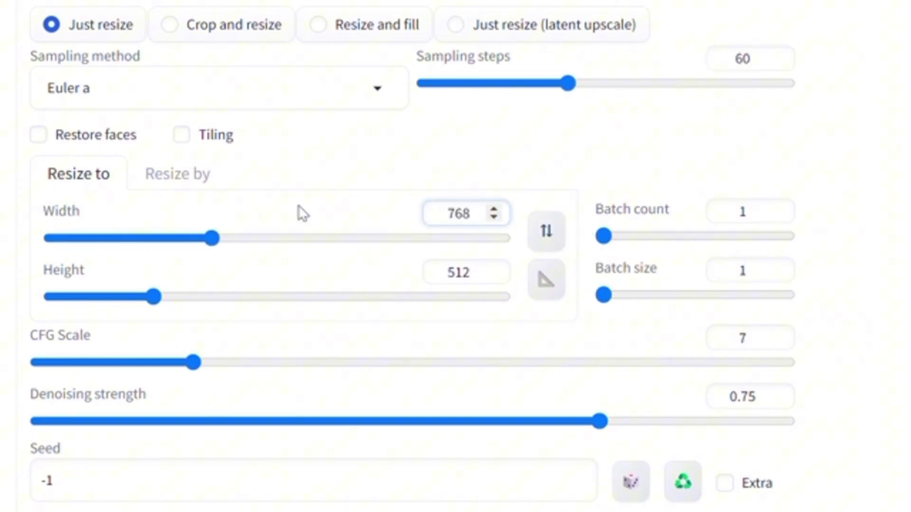
click(469, 272)
double_click(431, 261)
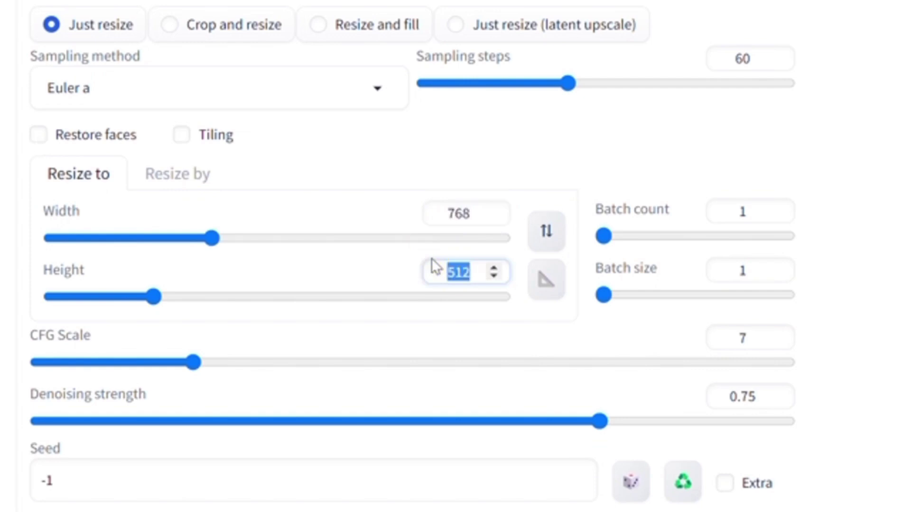
text(768)
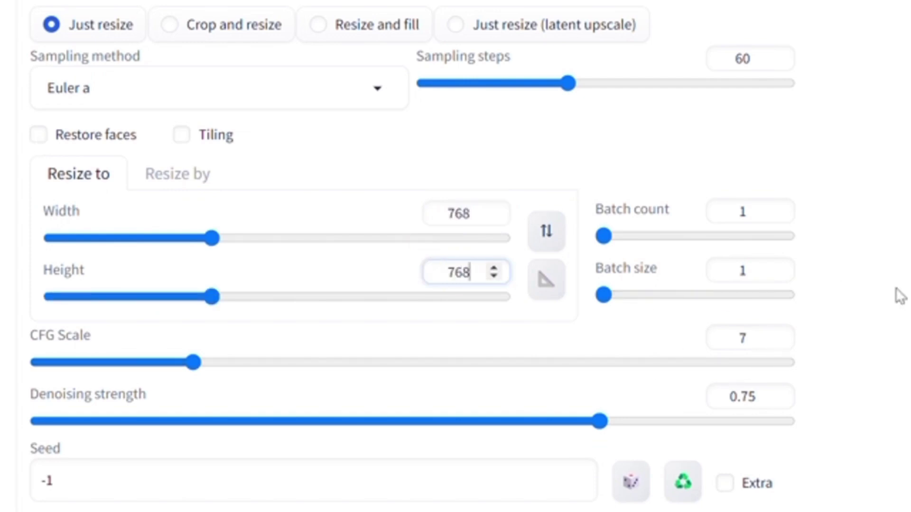
Open the ControlNet settings section and confirm Multi ControlNet max models amount is 3
scroll(892, 397, down, 6)
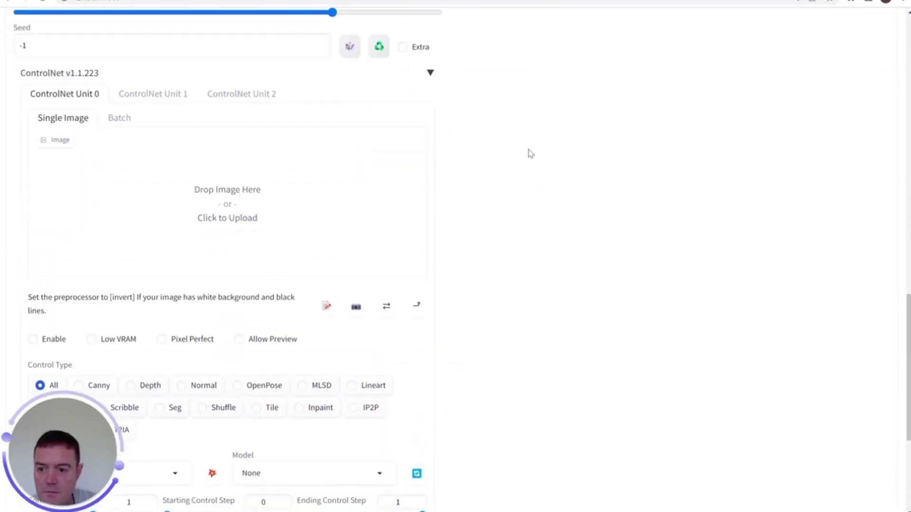
scroll(530, 153, down, 1)
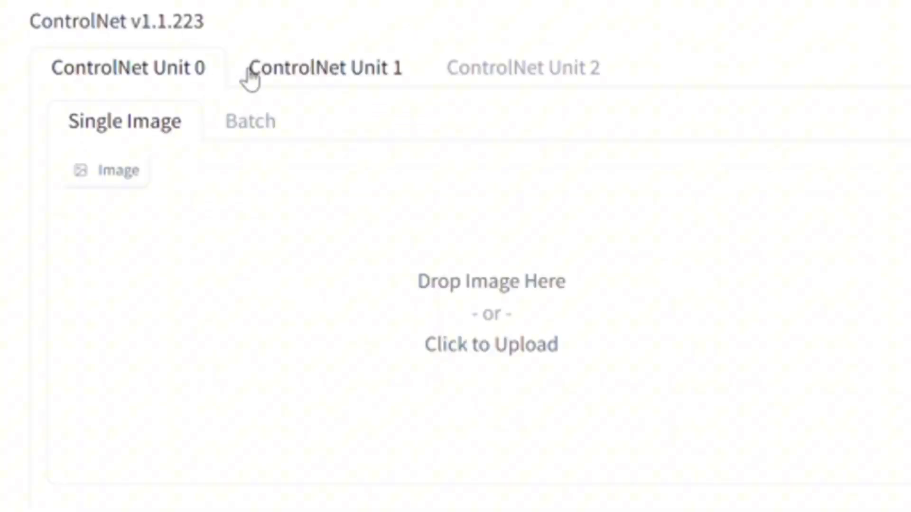
scroll(609, 207, up, 6)
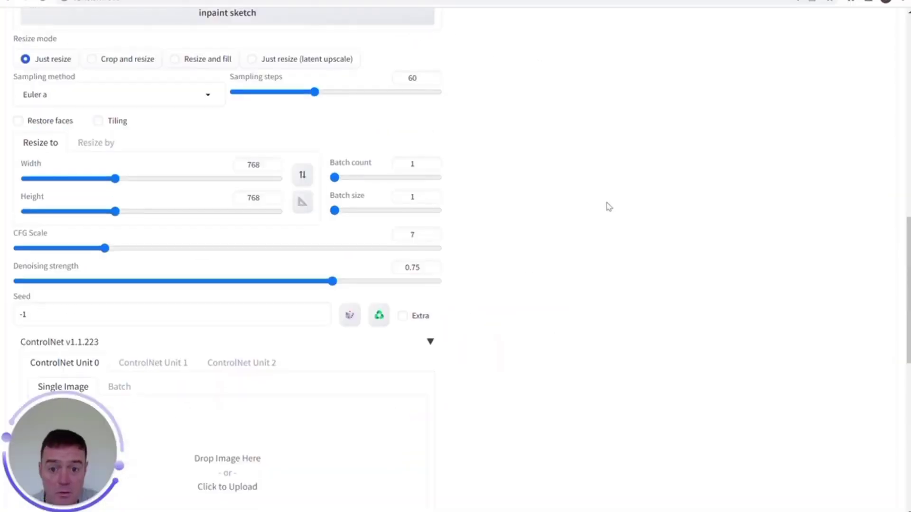
scroll(609, 207, up, 12)
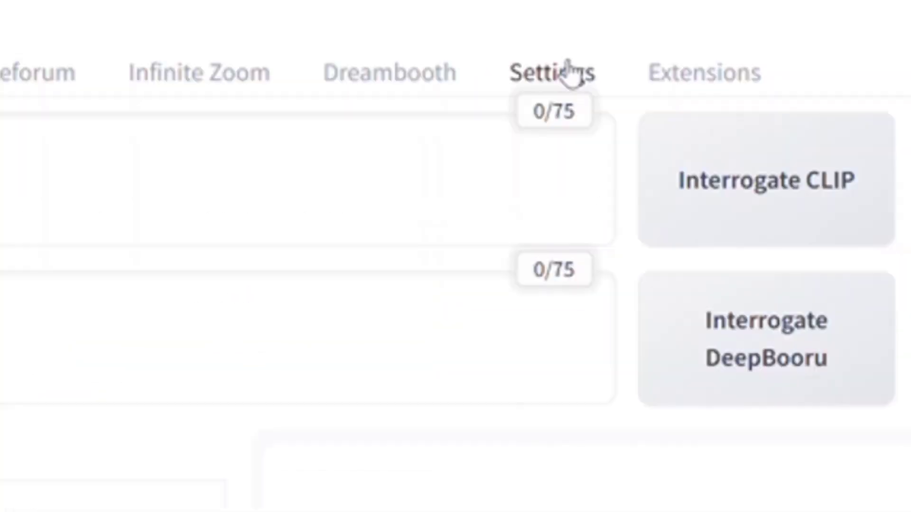
click(572, 73)
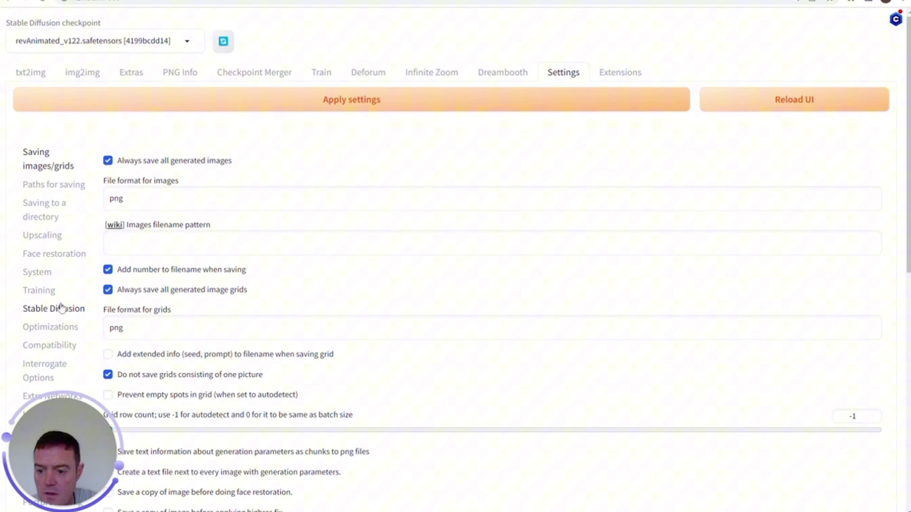
scroll(57, 275, down, 7)
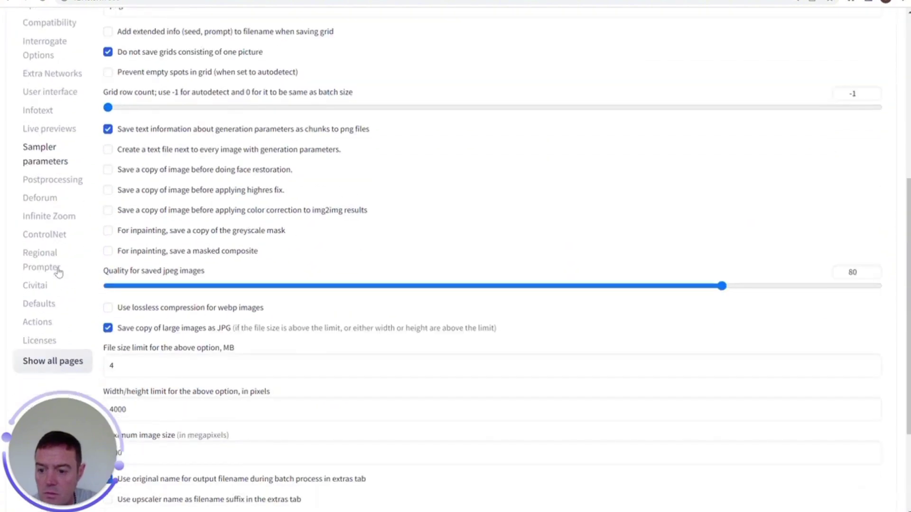
click(57, 235)
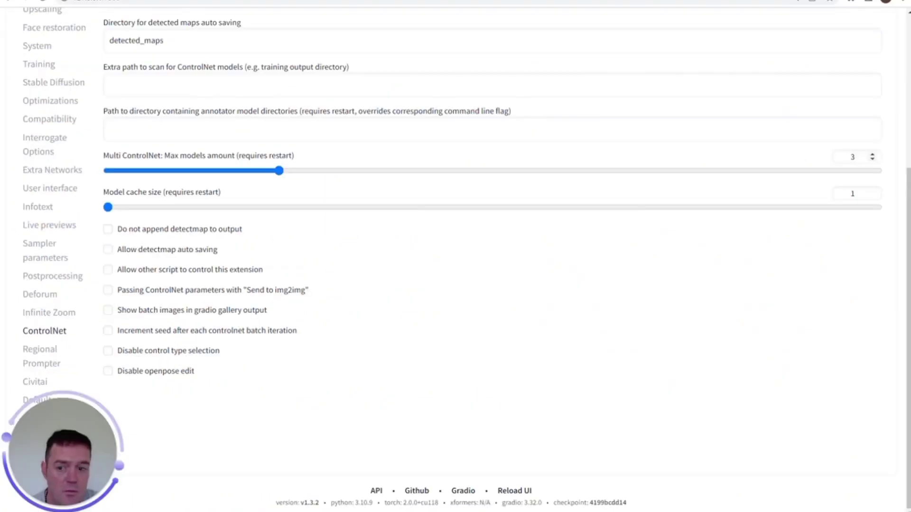
scroll(480, 301, up, 5)
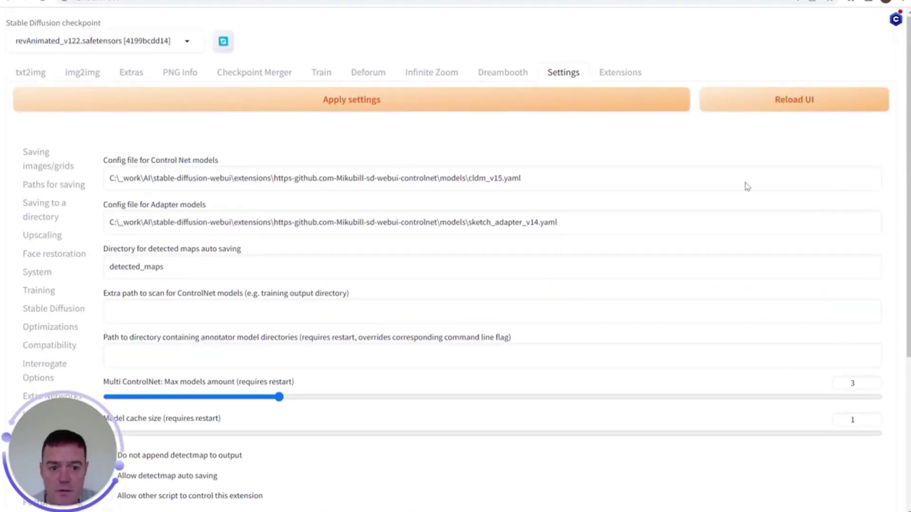
Back on img2img, upload future.png as ControlNet Unit 0's control image
click(97, 78)
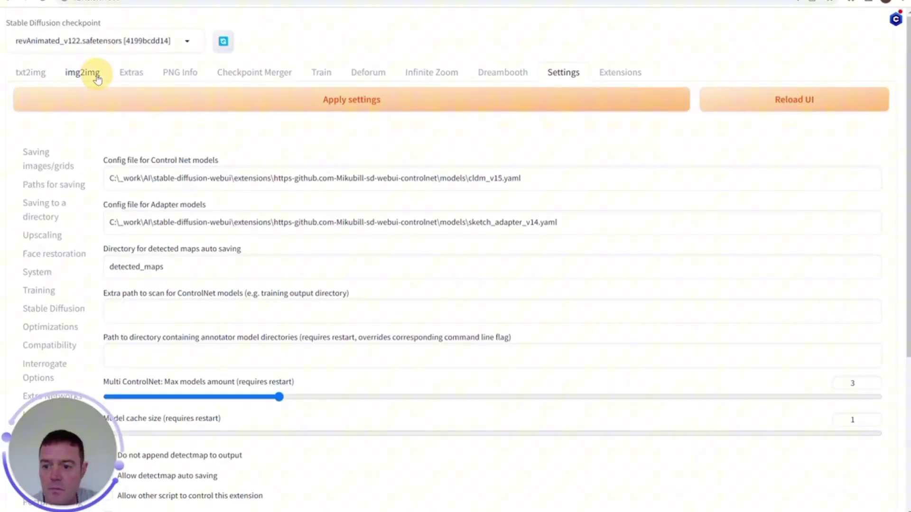
scroll(303, 305, down, 15)
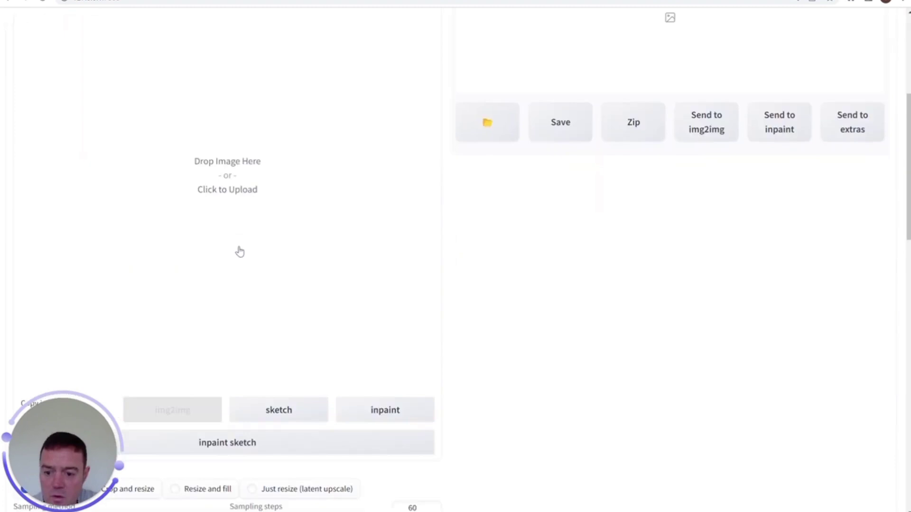
scroll(282, 224, down, 5)
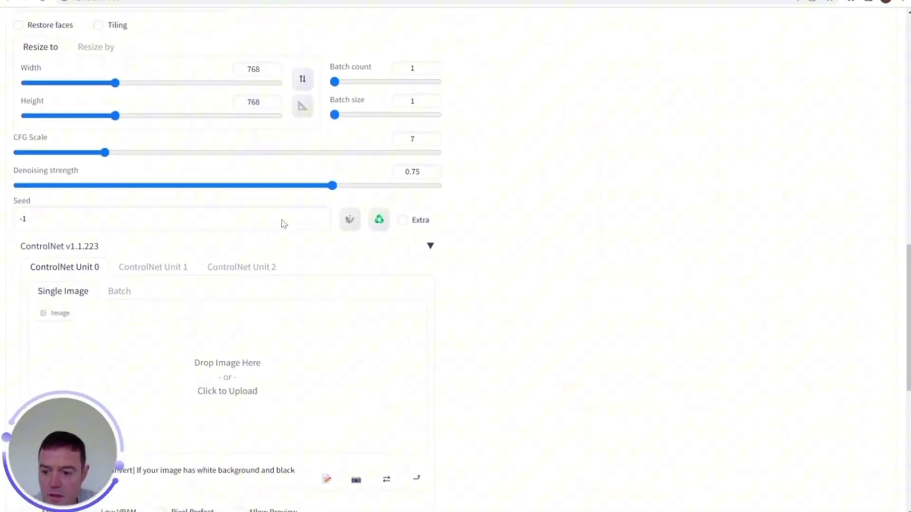
scroll(93, 141, up, 2)
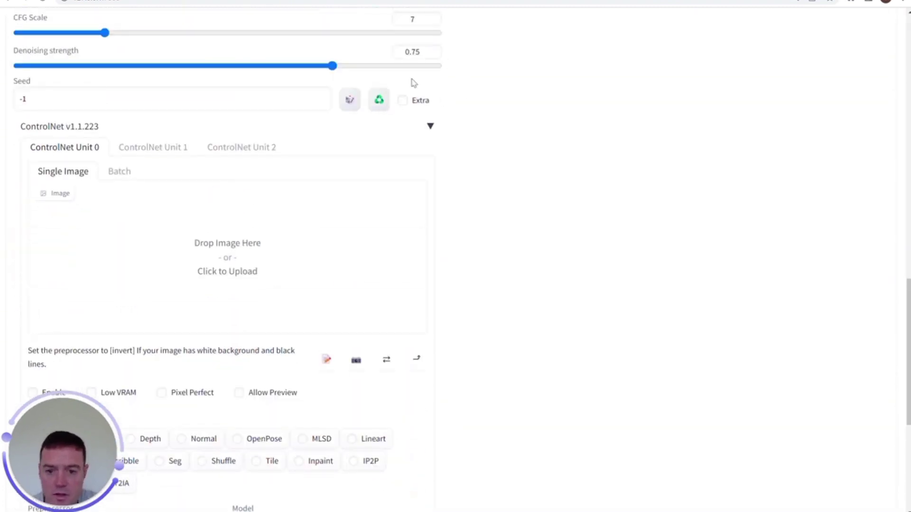
scroll(328, 199, down, 2)
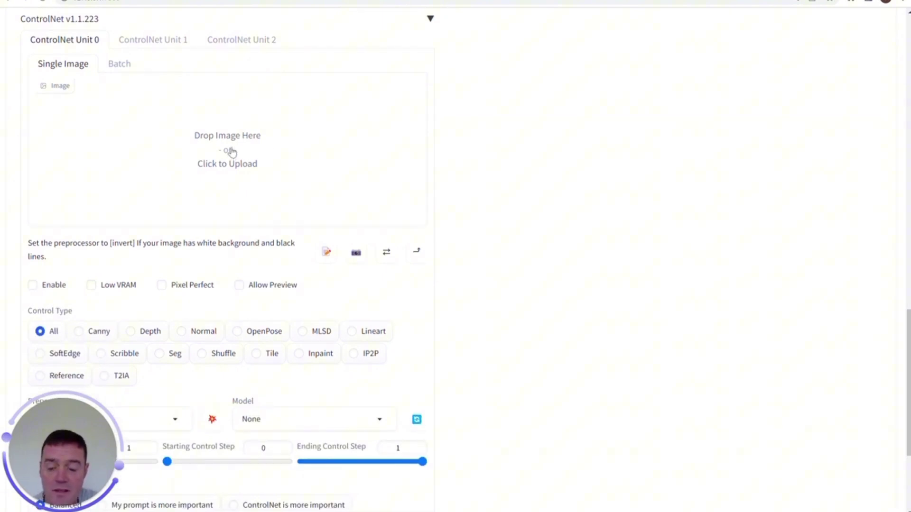
click(231, 152)
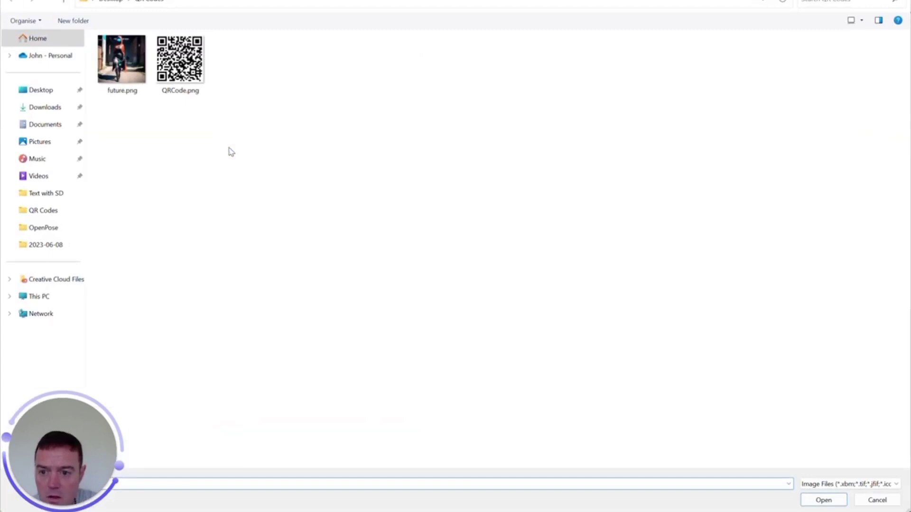
double_click(121, 71)
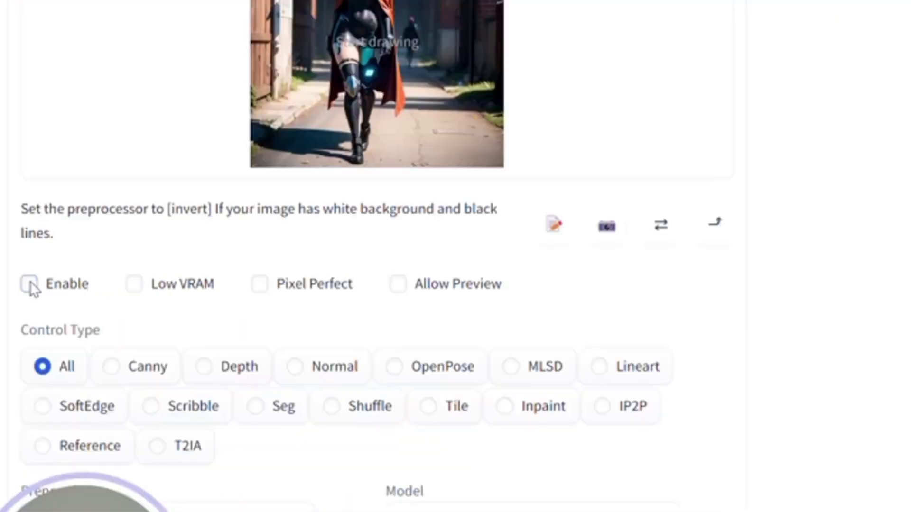
Enable Unit 0 with OpenPose (openpose_full, control_sd15_openpose) and Resize and Fill mode
click(30, 284)
scroll(702, 306, down, 6)
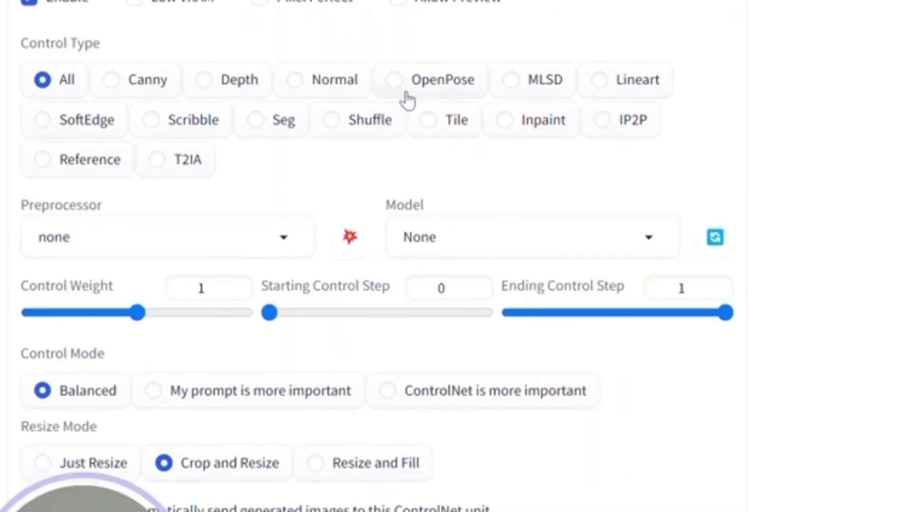
click(400, 79)
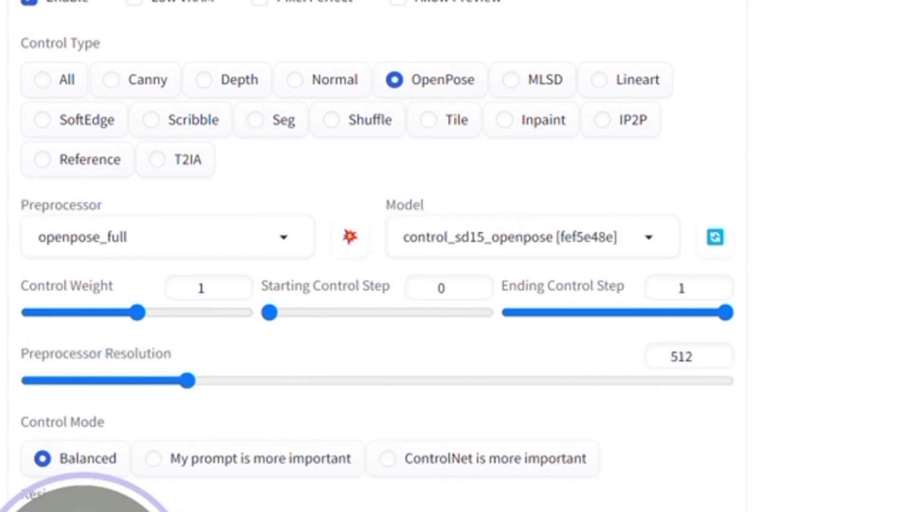
scroll(256, 265, down, 2)
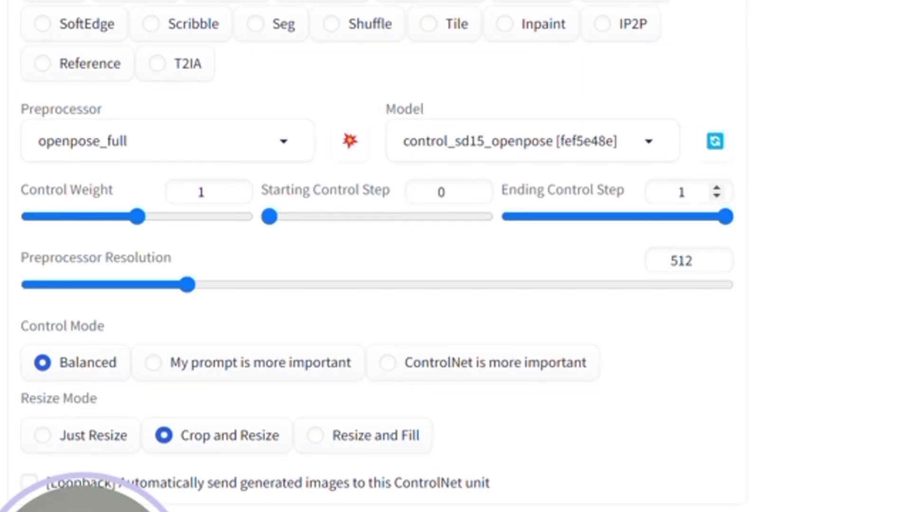
click(326, 441)
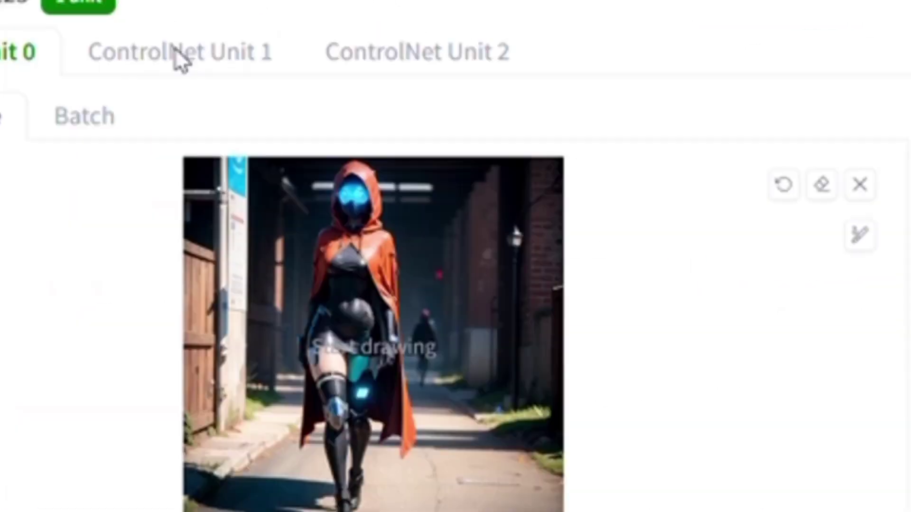
Enable ControlNet Unit 1 and upload QRCode.png as its control image
click(174, 49)
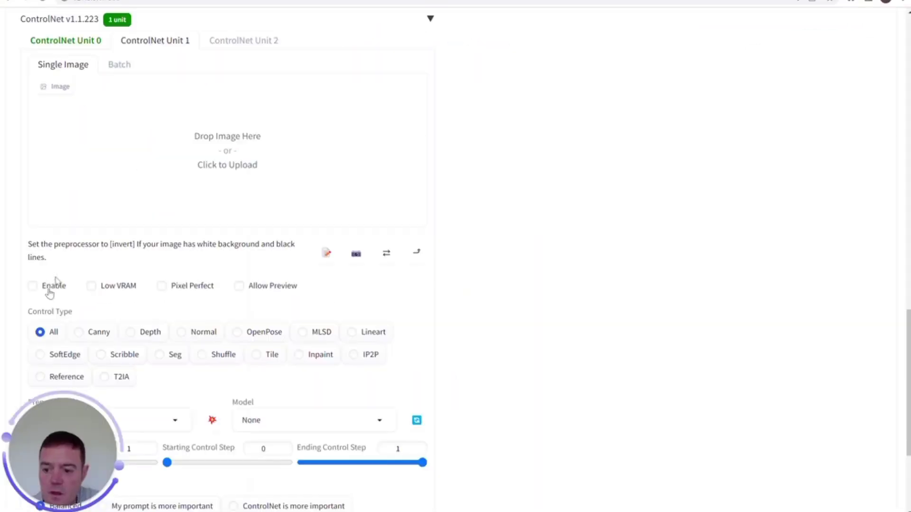
click(32, 287)
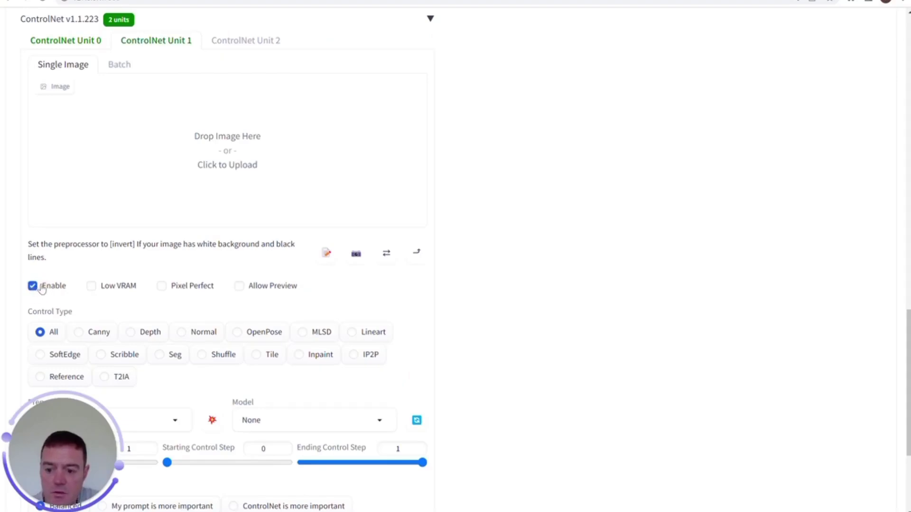
click(225, 161)
click(182, 81)
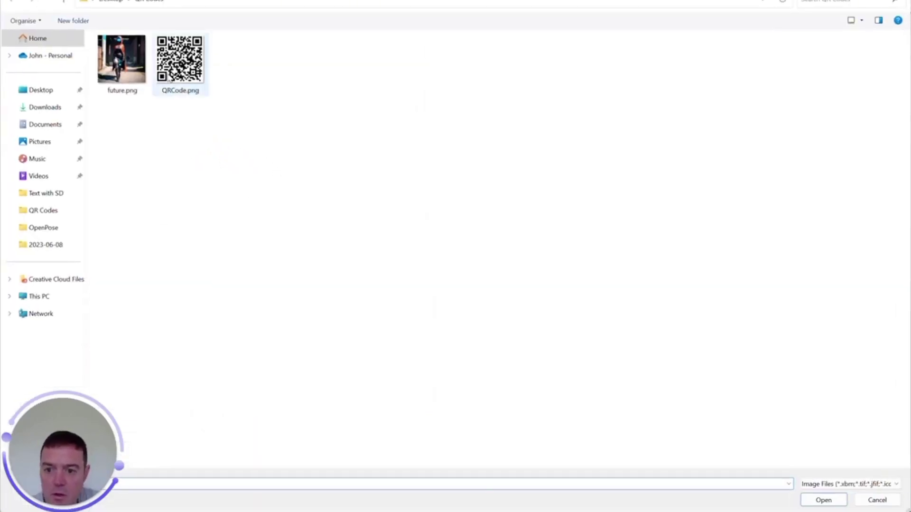
double_click(181, 81)
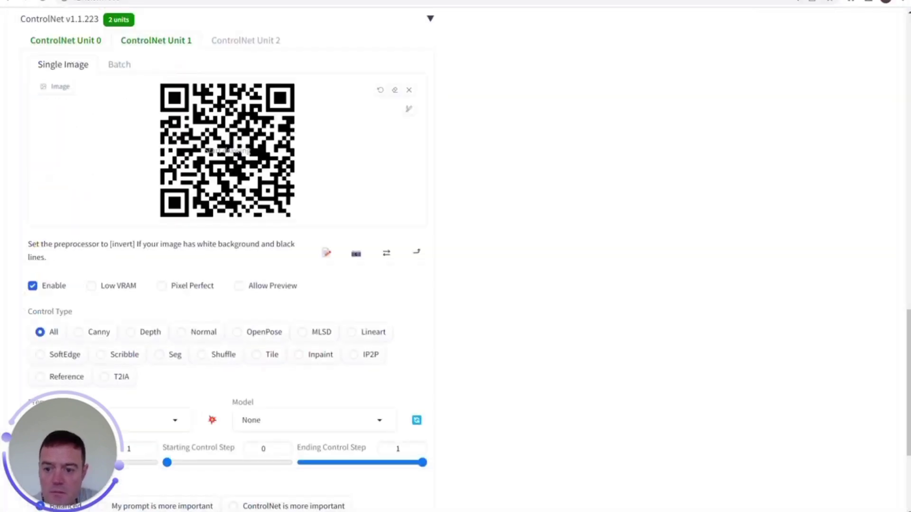
scroll(550, 156, down, 3)
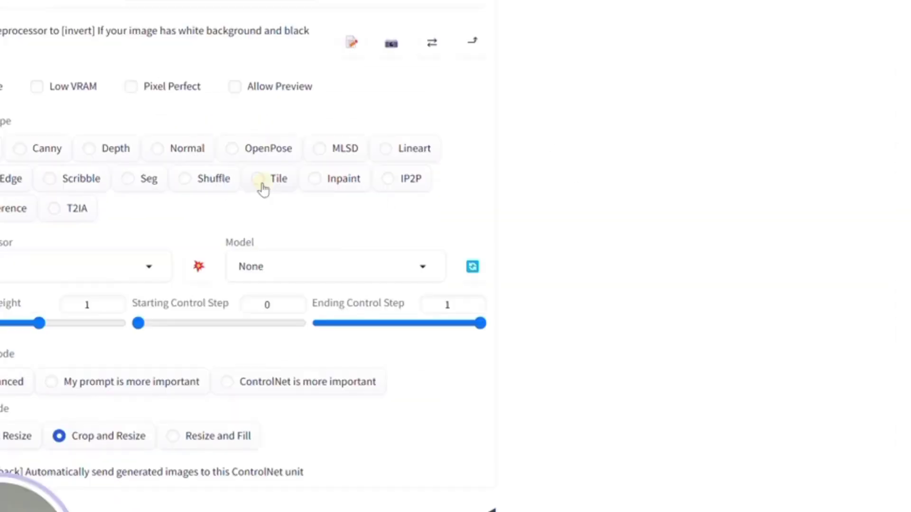
Give Unit 1 Tile control, weight 1.2, starting step 0.23, and Resize and Fill mode
click(263, 185)
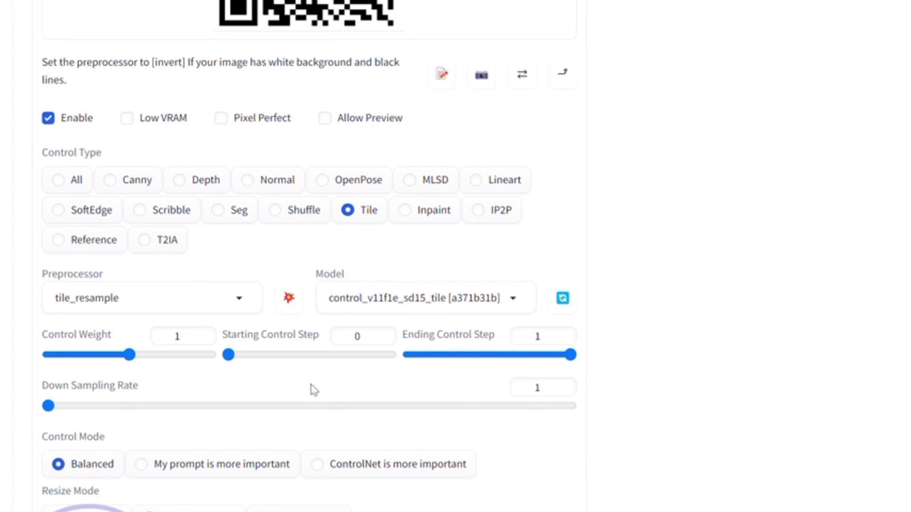
click(189, 336)
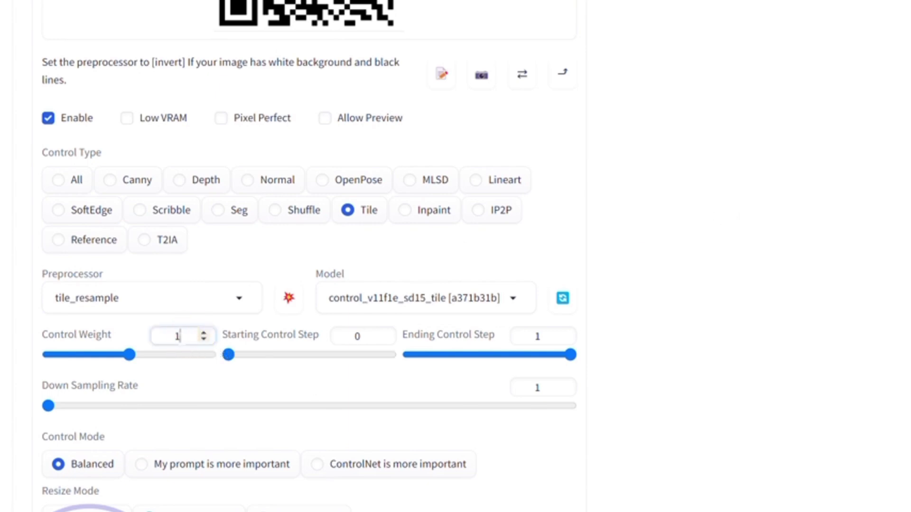
text(.2)
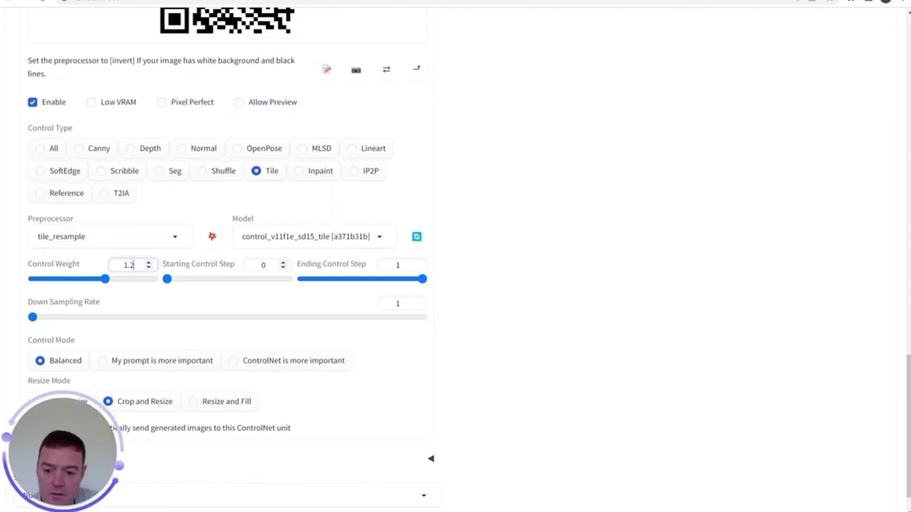
double_click(263, 264)
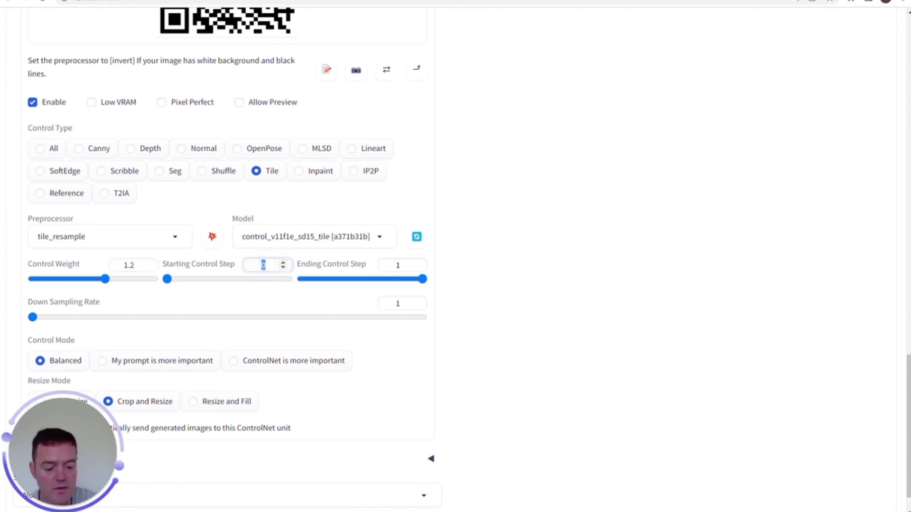
text(0)
text(23)
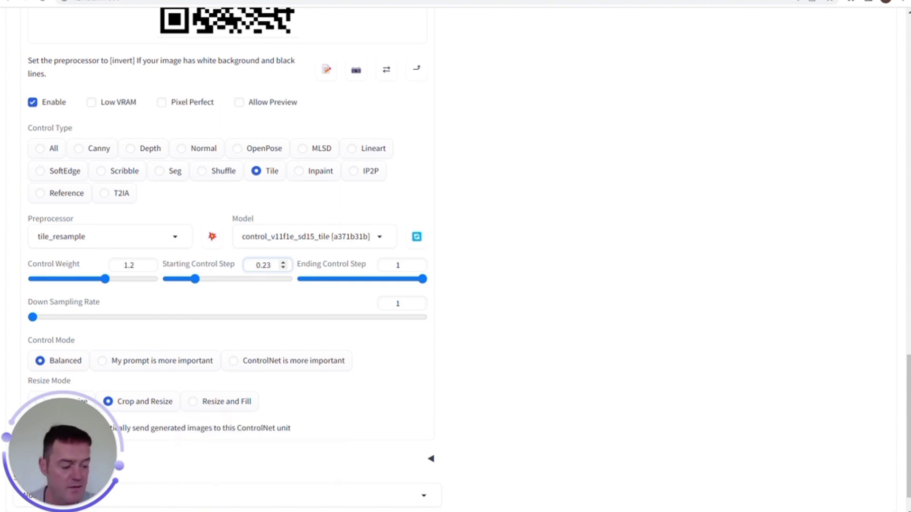
scroll(536, 244, down, 1)
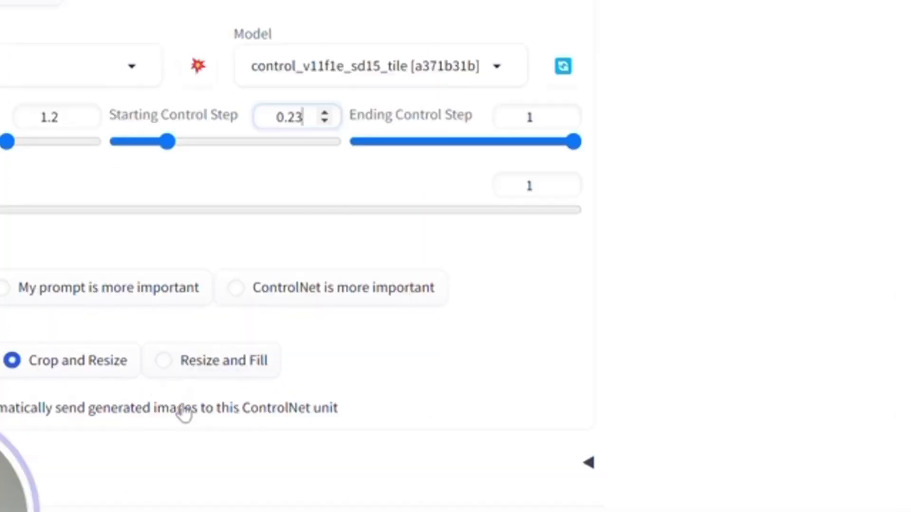
click(173, 370)
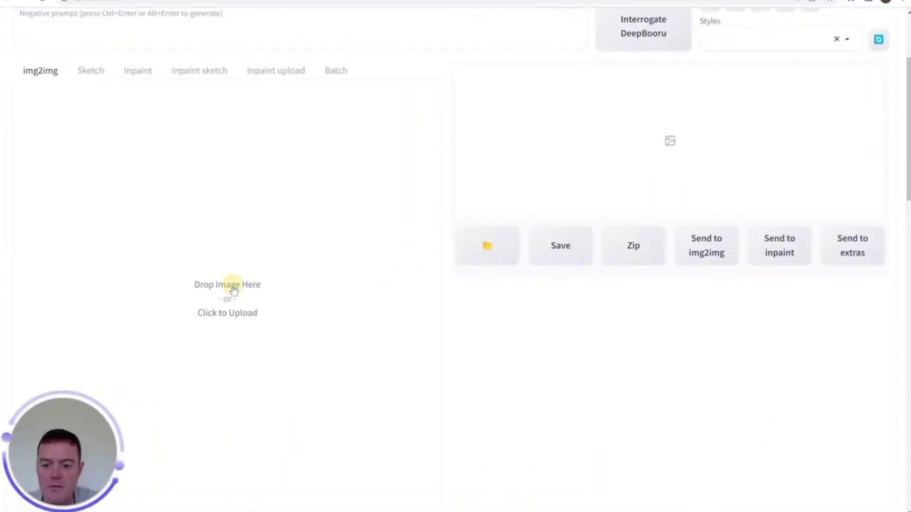
Load future.png as the img2img source image
click(234, 291)
double_click(122, 59)
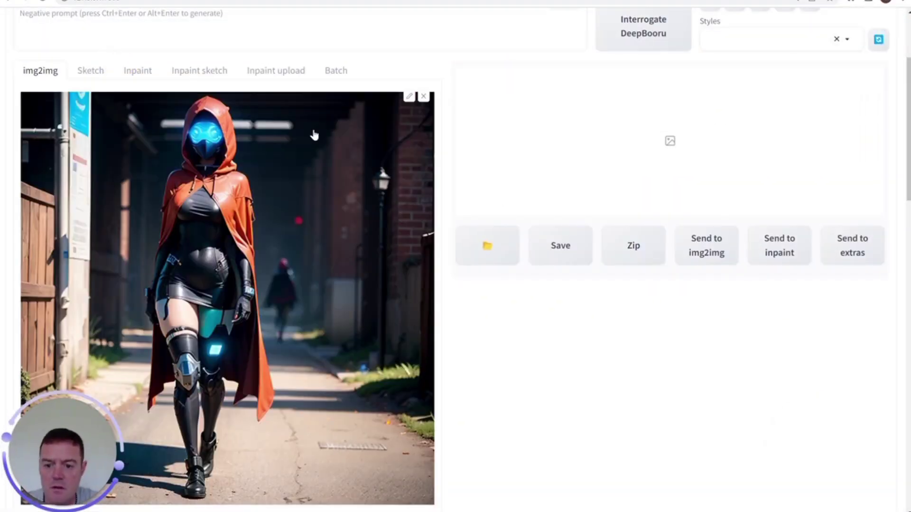
scroll(626, 304, up, 3)
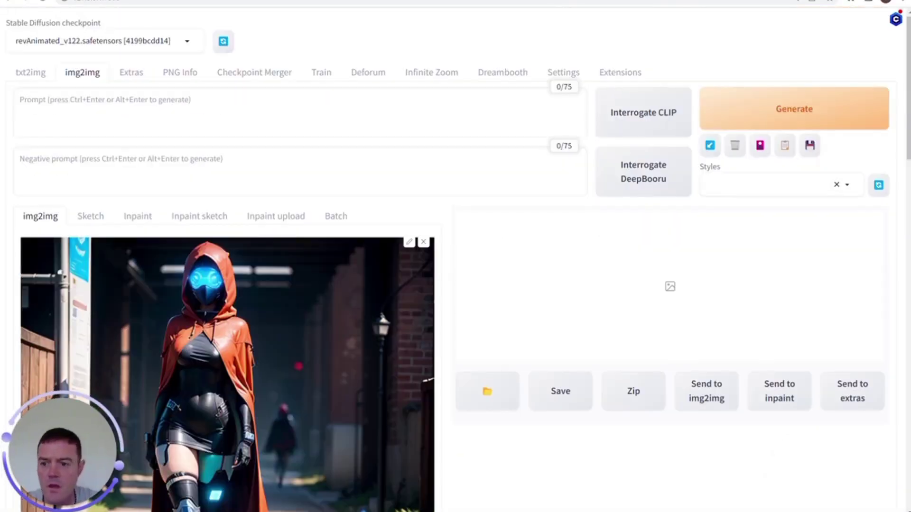
Paste the futobot cyborg positive prompt from Prompts.txt, removing its blank first line
click(251, 95)
key(alt+Tab)
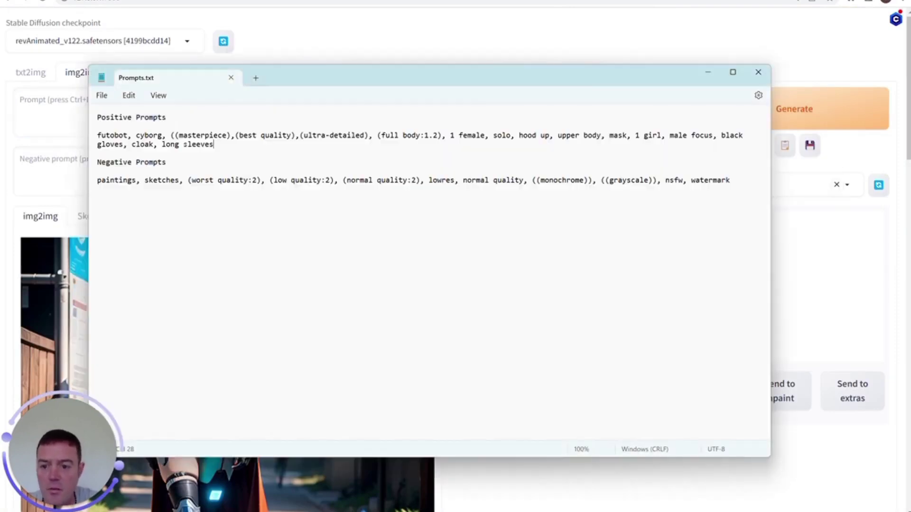
drag(215, 145, 68, 128)
key(ctrl+c)
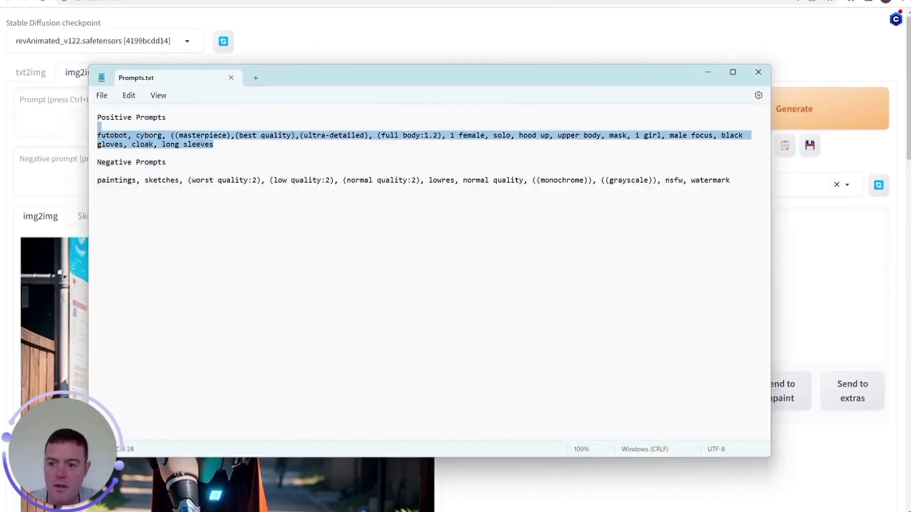
click(68, 128)
key(ctrl+v)
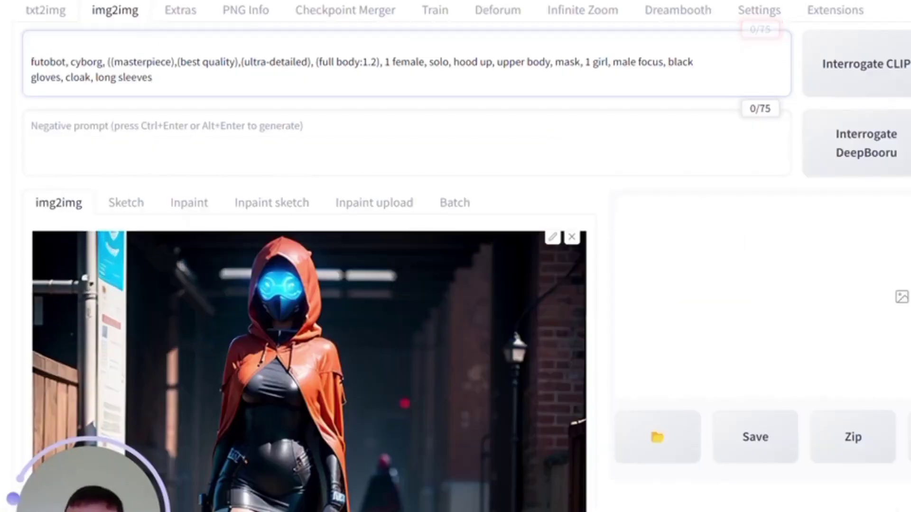
click(138, 46)
key(Delete)
Copy the quality-exclusion negative prompt from Prompts.txt into the negative prompt field
key(alt+Tab)
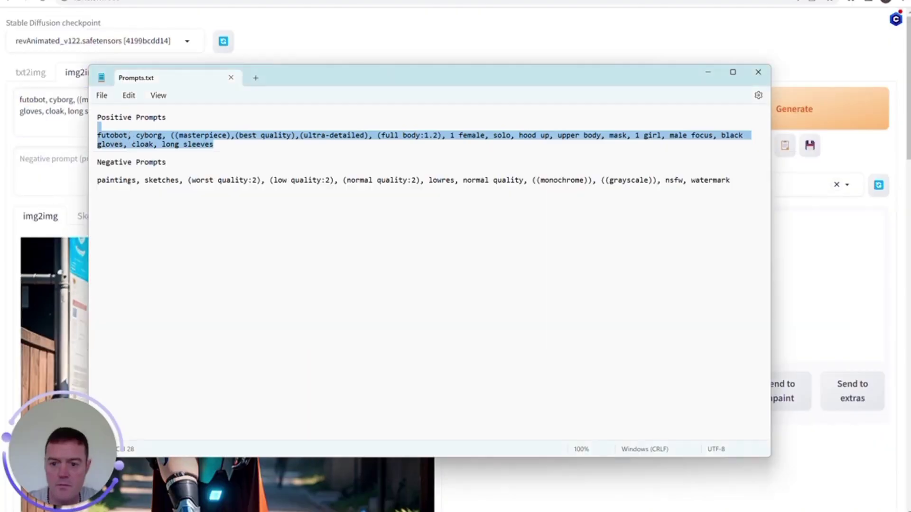
drag(101, 180, 114, 180)
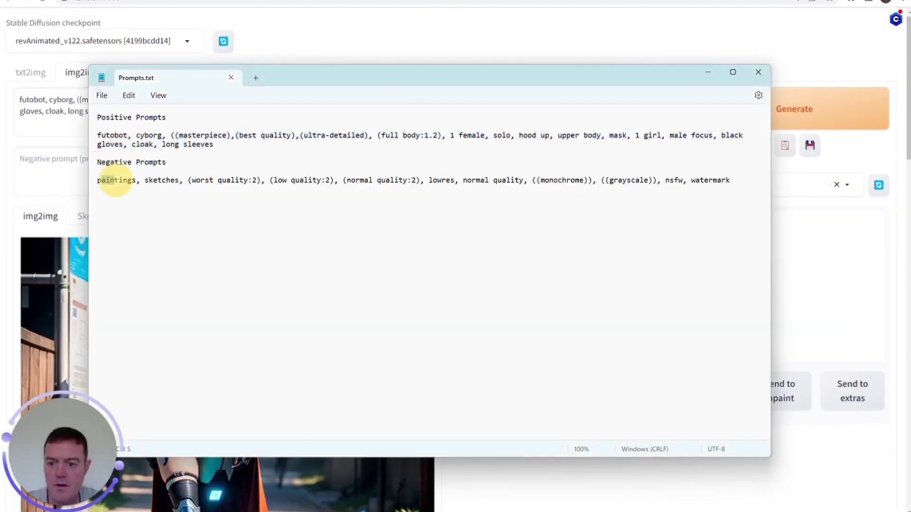
drag(730, 181, 104, 188)
click(64, 164)
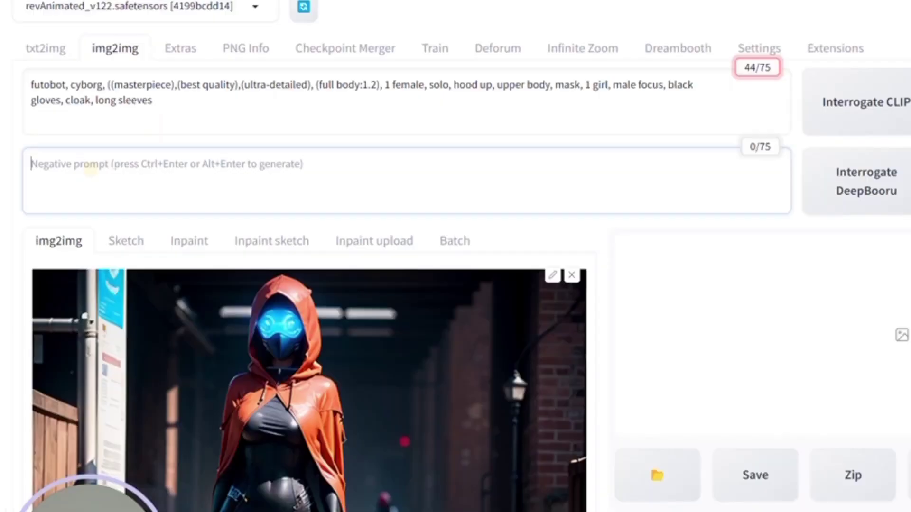
key(ctrl+v)
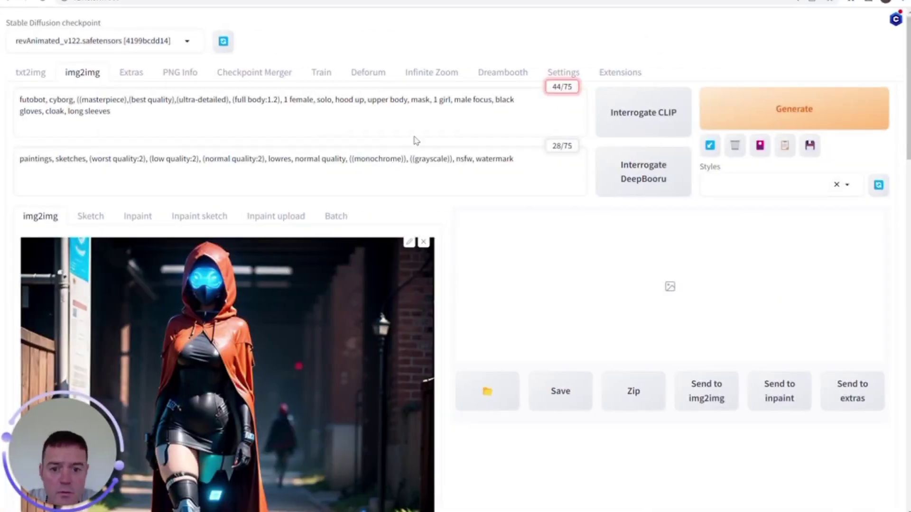
Run the img2img generation with both ControlNet units active
click(780, 114)
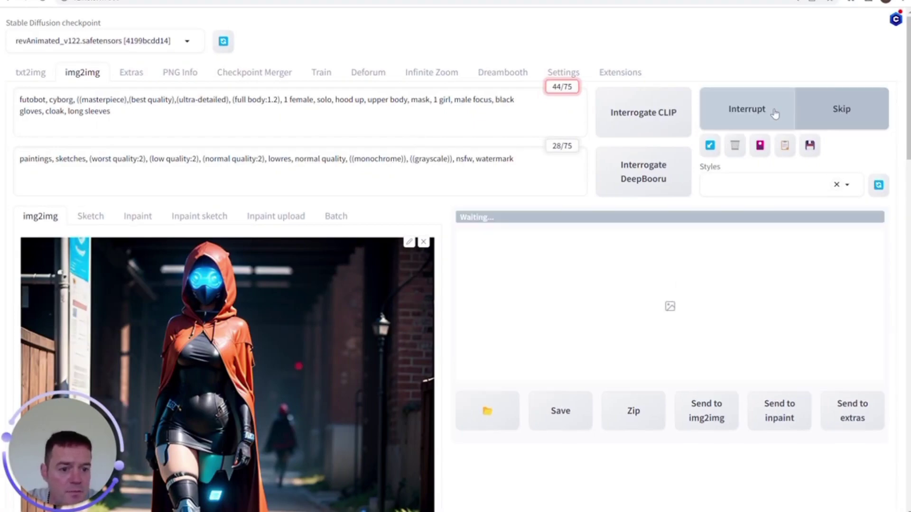